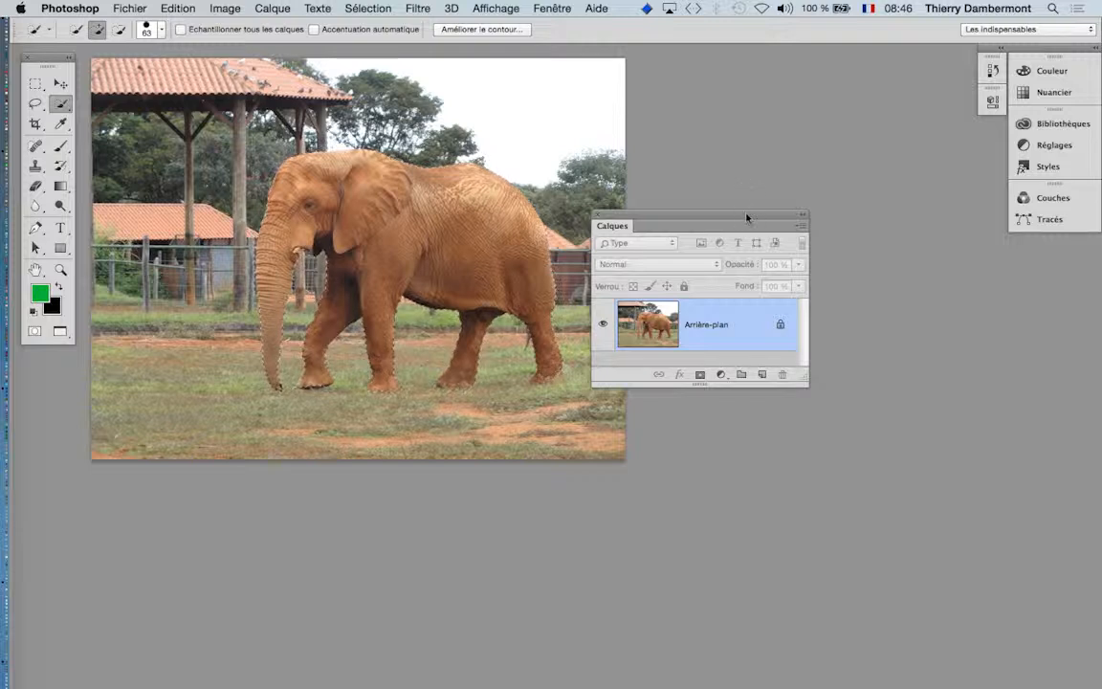
# Step: Move the floating Calques palette beside the elephant photo and enlarge it
pyautogui.moveTo(747, 218); pyautogui.dragTo(820, 129)
pyautogui.moveTo(874, 290); pyautogui.dragTo(969, 435)
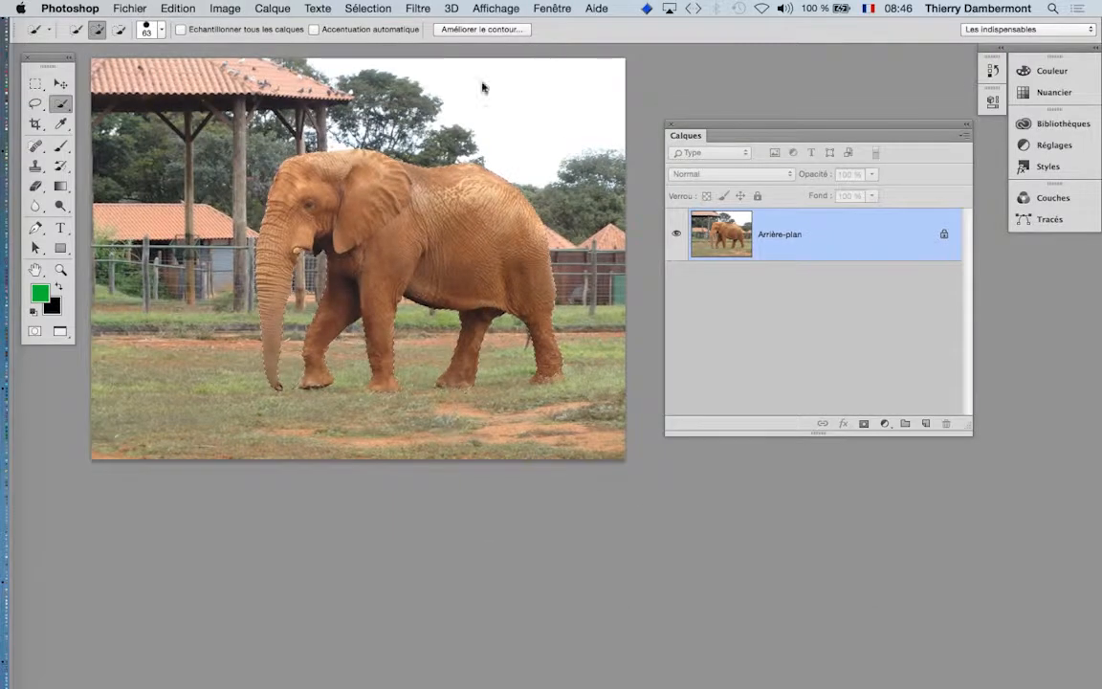
pyautogui.click(265, 8)
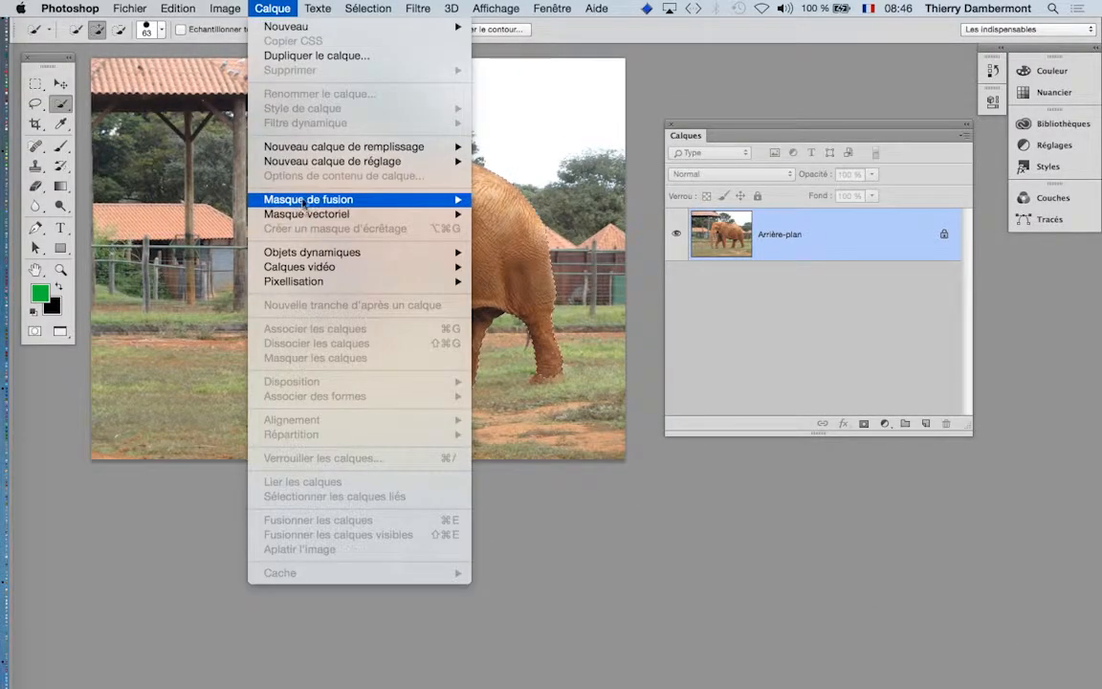
pyautogui.moveTo(303, 200)
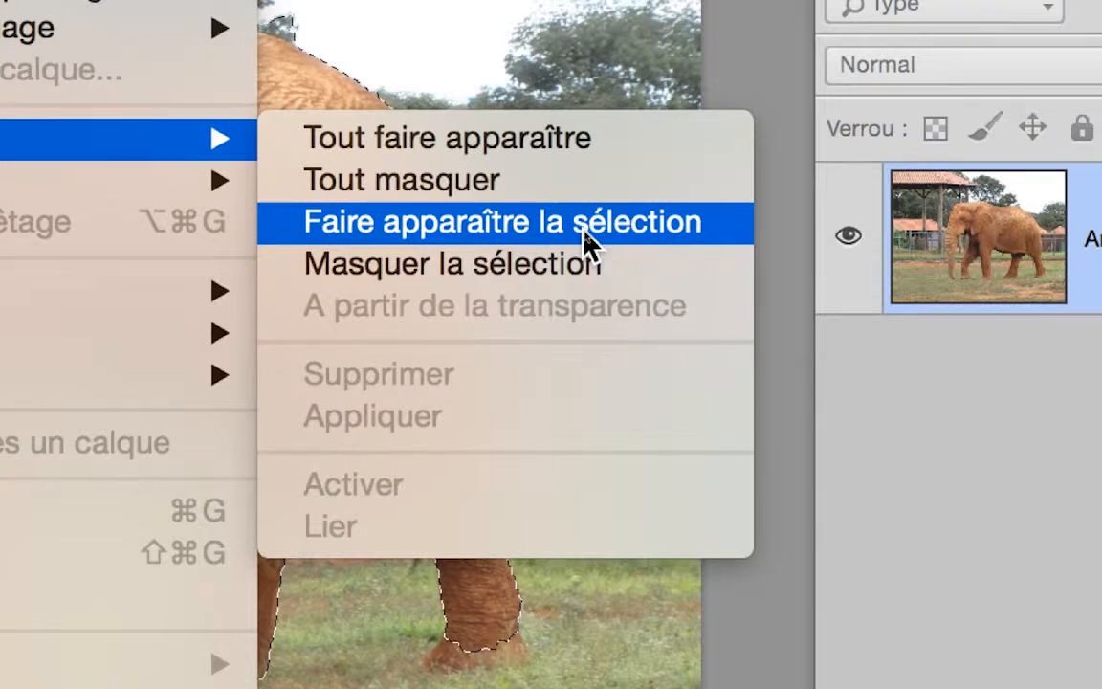
pyautogui.click(583, 231)
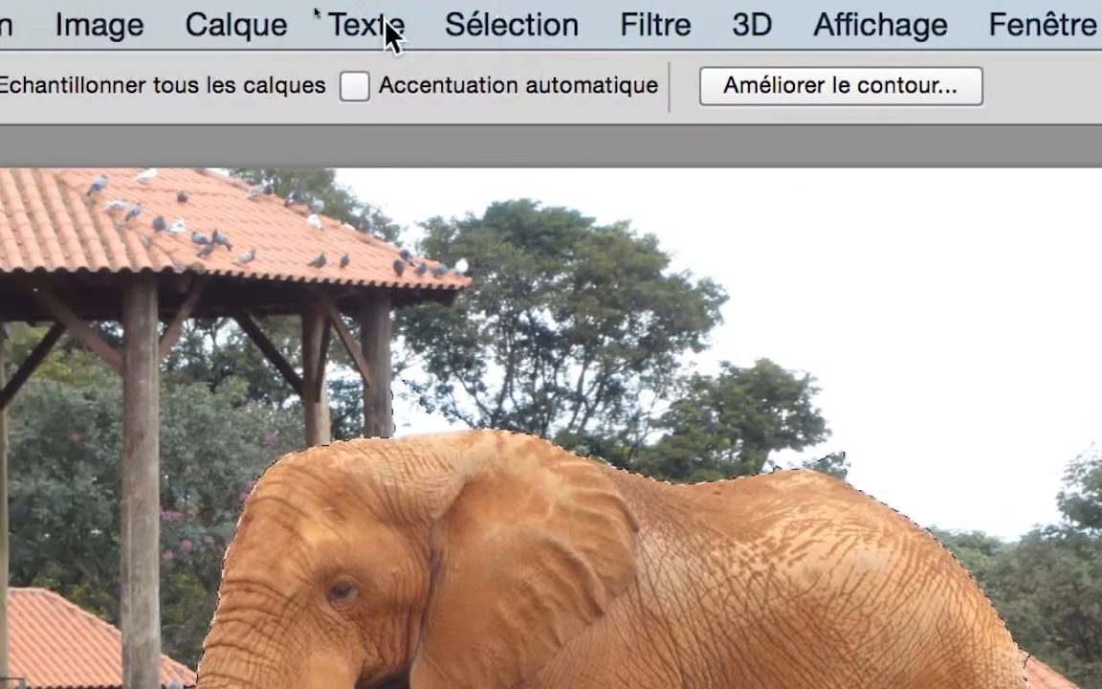
pyautogui.click(182, 26)
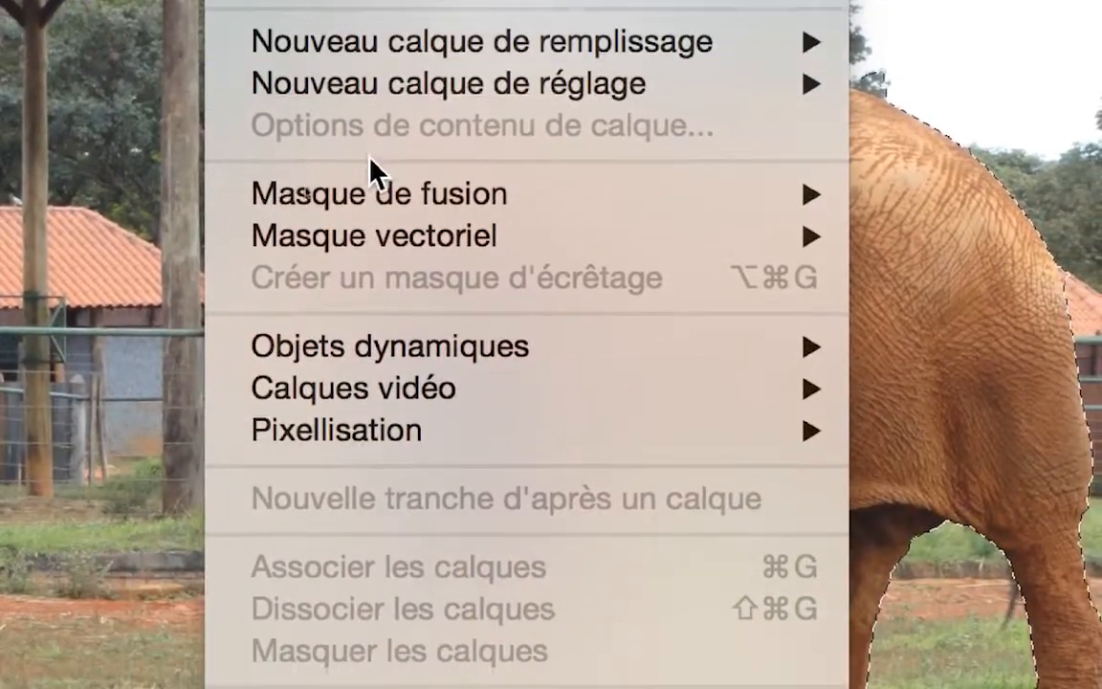
pyautogui.moveTo(420, 344)
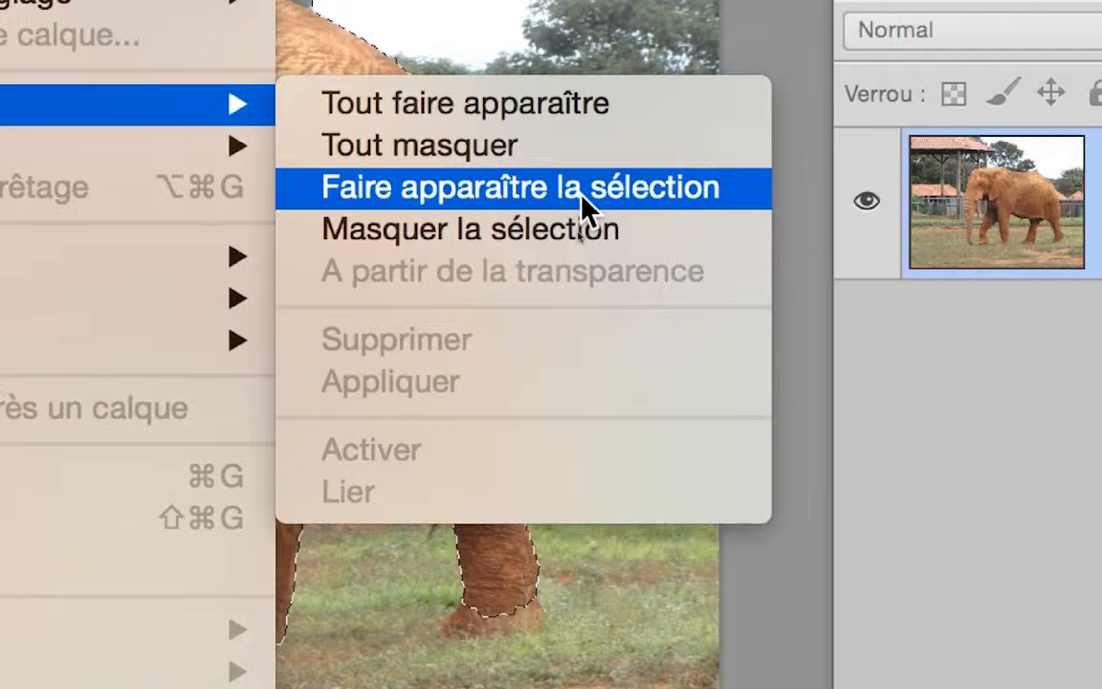
pyautogui.click(581, 195)
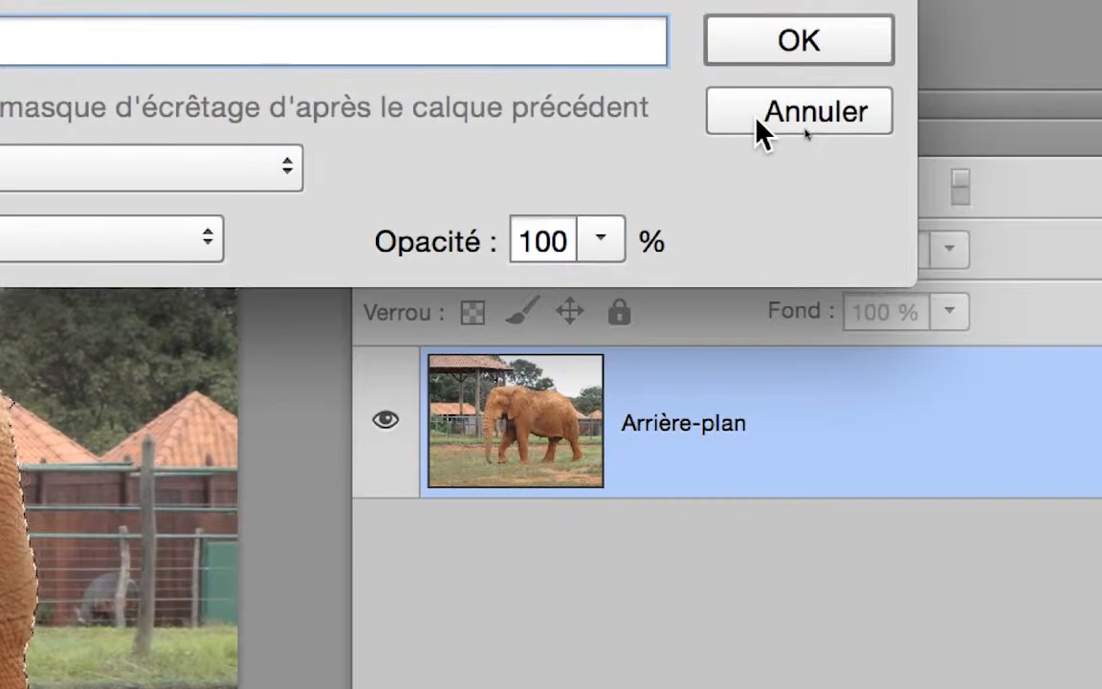
pyautogui.click(759, 120)
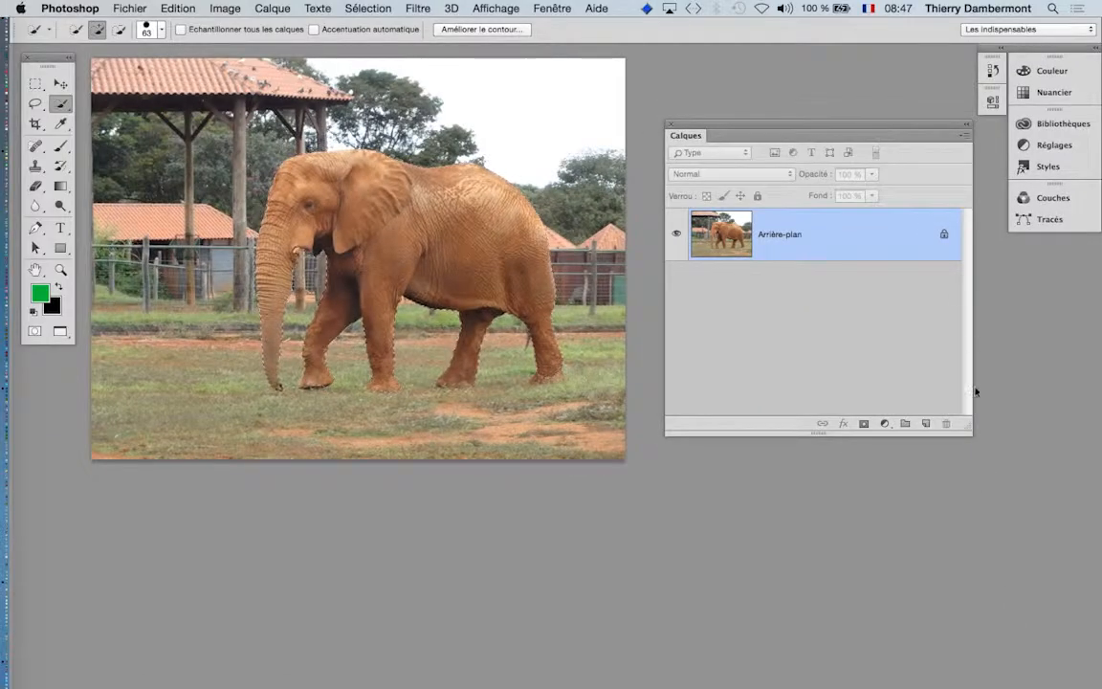
# Step: Shrink and reposition the Calques palette, and convert the locked Arrière-plan into a regular layer with the default name Calque 0
pyautogui.moveTo(966, 428); pyautogui.dragTo(884, 411)
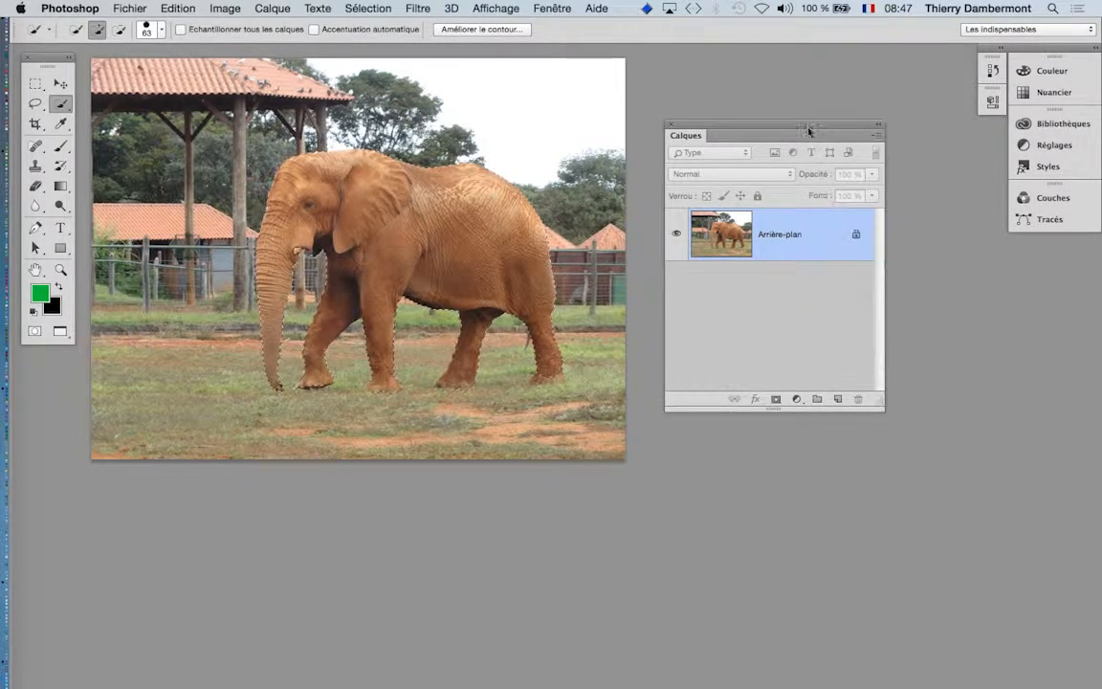
pyautogui.moveTo(808, 128); pyautogui.dragTo(800, 89)
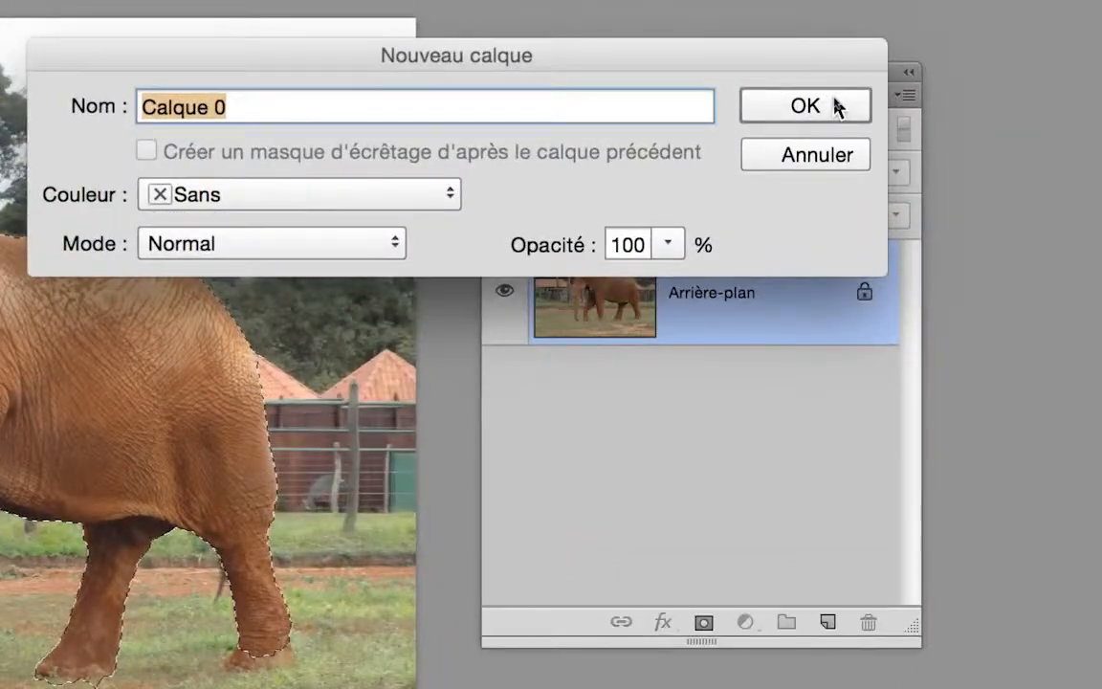
pyautogui.click(834, 106)
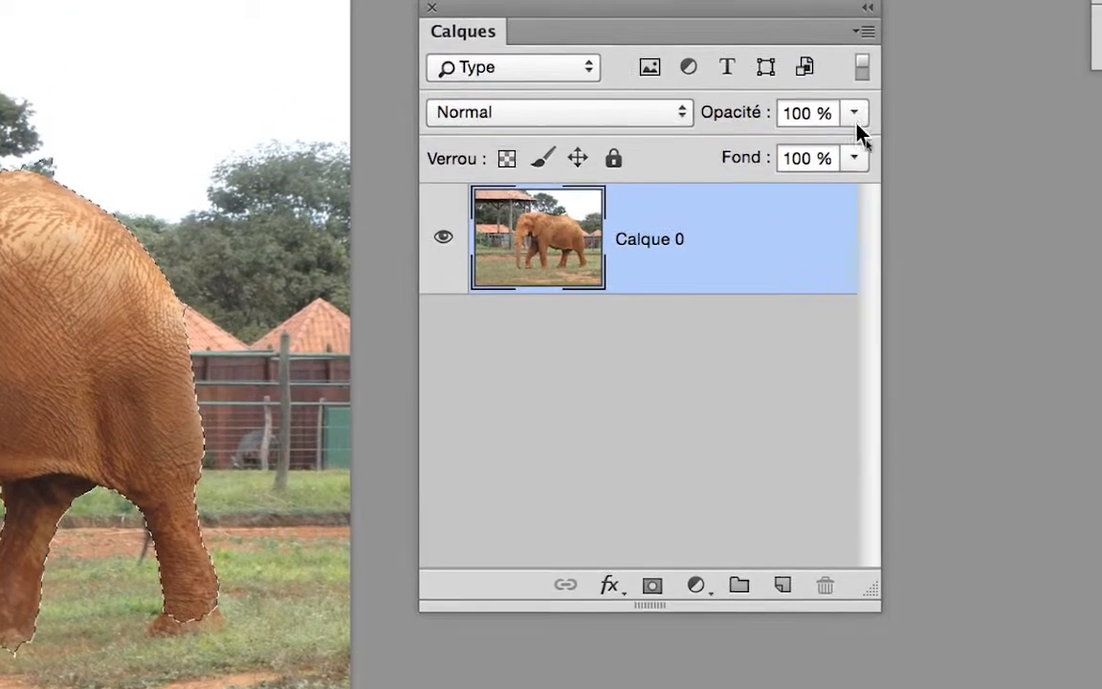
# Step: Try reducing the opacity of Calque 0 to 67 % and 58 %, and restore it to 100 %
pyautogui.click(879, 24)
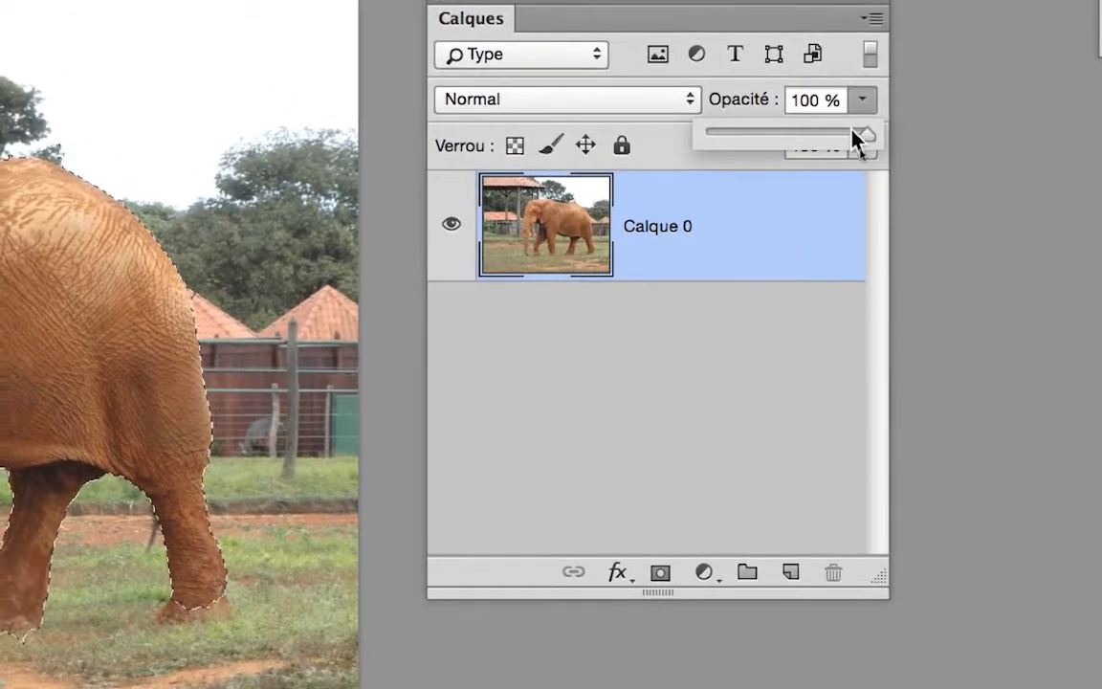
pyautogui.moveTo(856, 141)
pyautogui.mouseDown()
pyautogui.moveTo(796, 146)
pyautogui.moveTo(838, 141)
pyautogui.mouseUp()
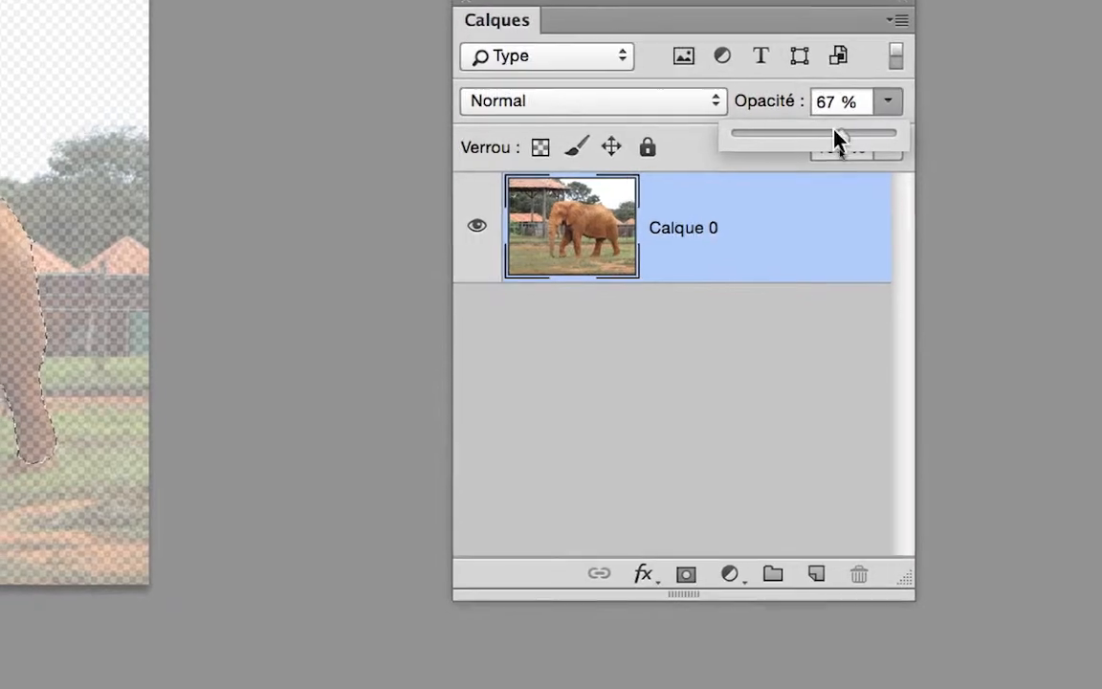
pyautogui.moveTo(834, 138); pyautogui.dragTo(829, 139)
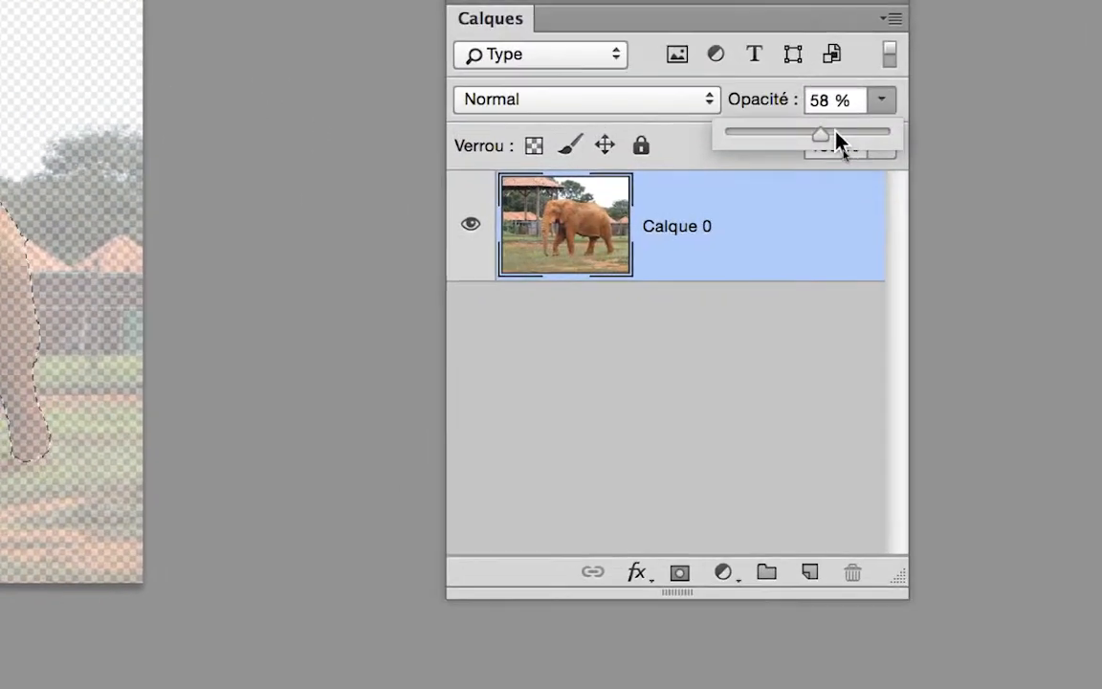
pyautogui.moveTo(836, 141); pyautogui.dragTo(878, 140)
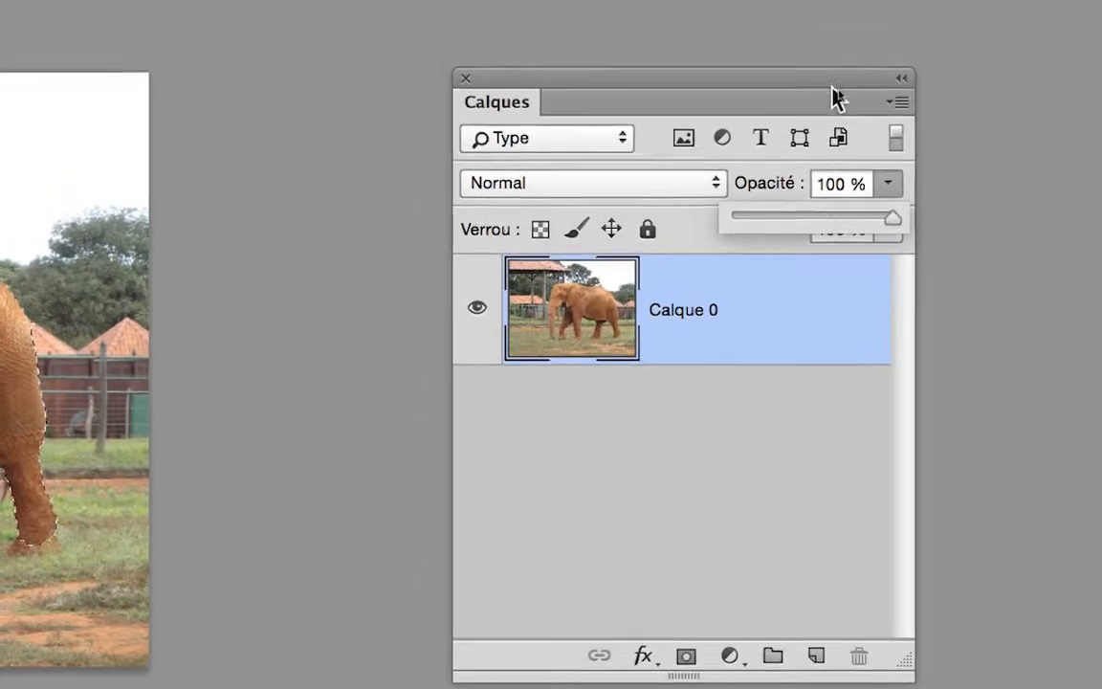
pyautogui.click(803, 104)
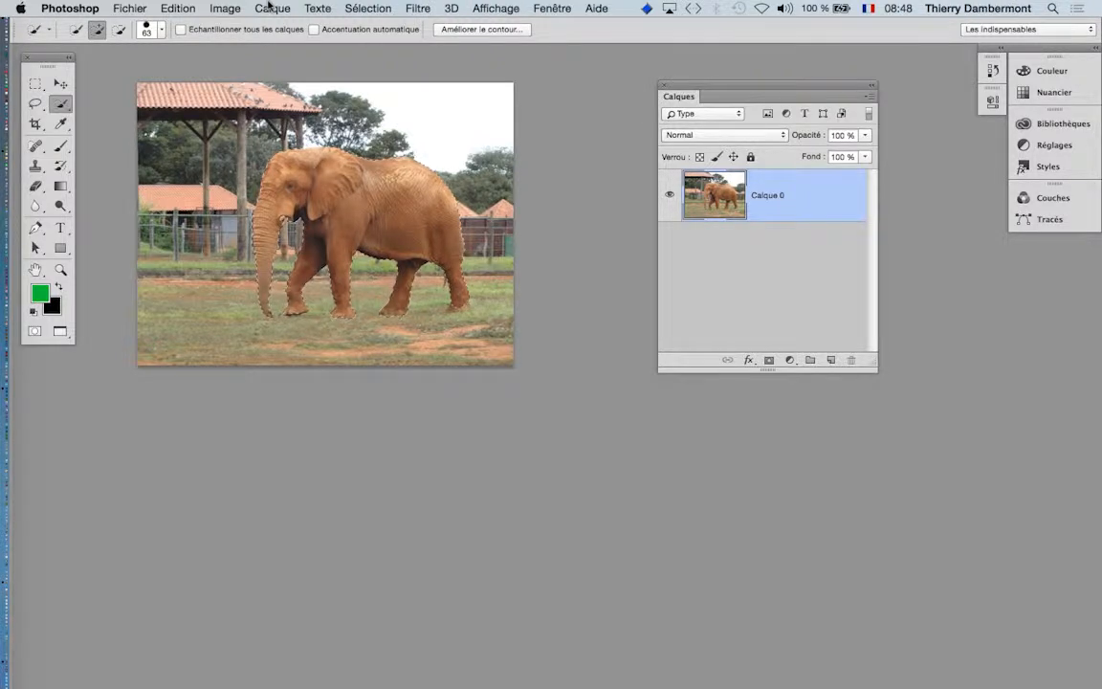
# Step: Add a layer mask to Calque 0 that reveals only the elephant selection, and undo it
pyautogui.click(270, 7)
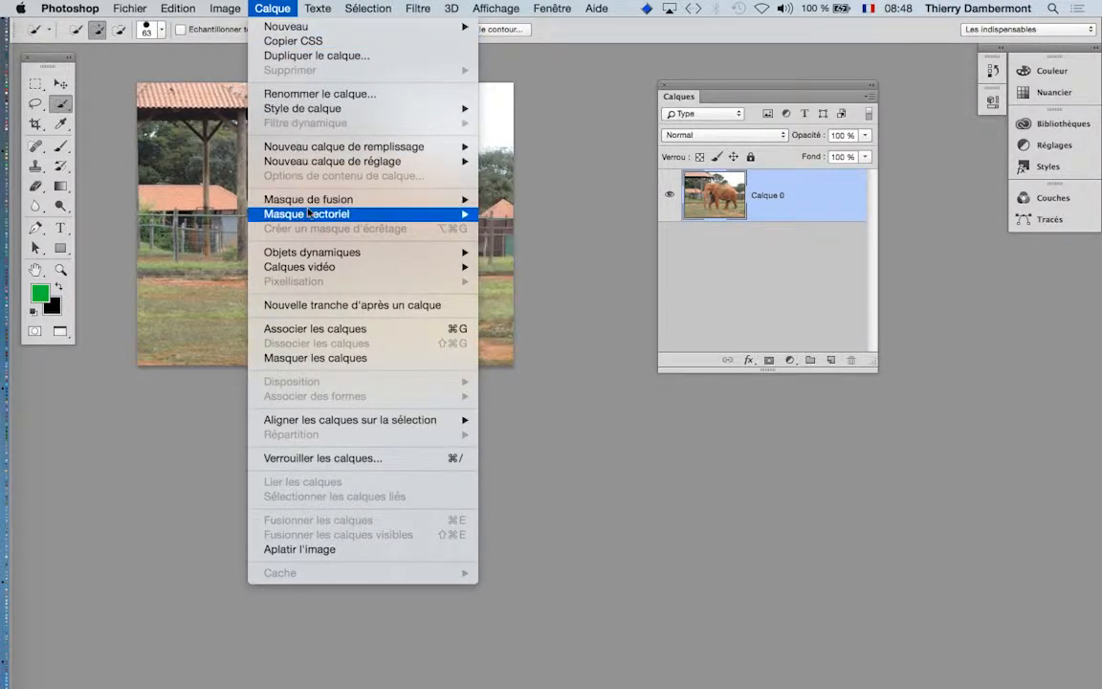
pyautogui.moveTo(346, 202)
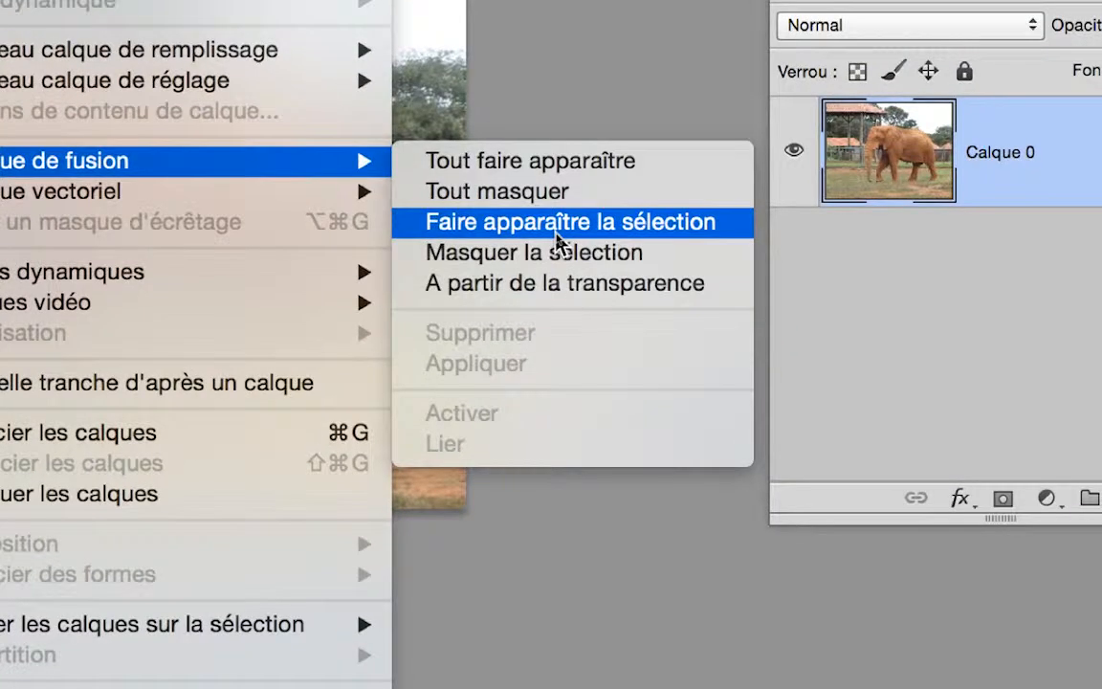
pyautogui.click(556, 230)
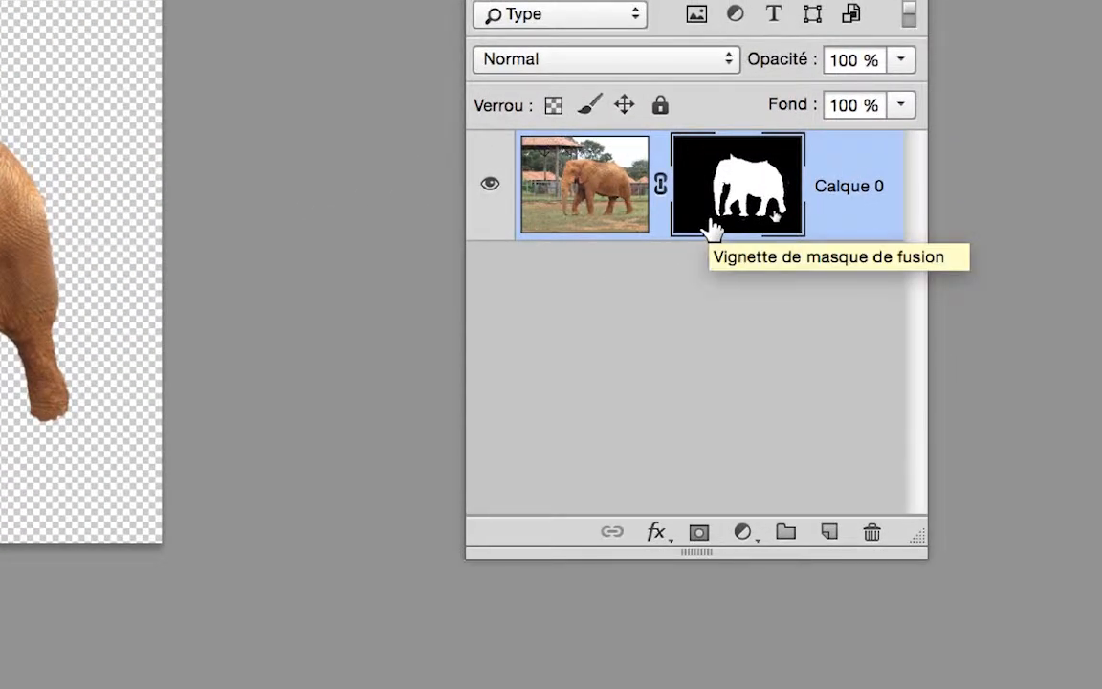
pyautogui.hotkey('ctrl', 'z')
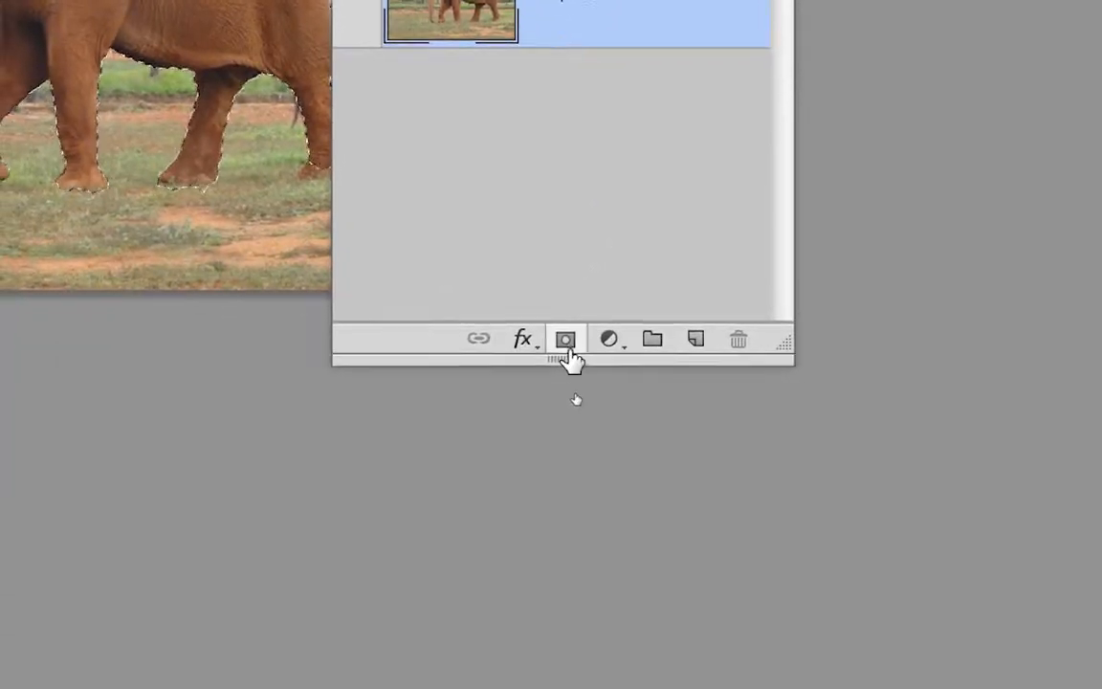
# Step: Mask Calque 0 with the elephant selection, undo that mask and add it again
pyautogui.click(566, 350)
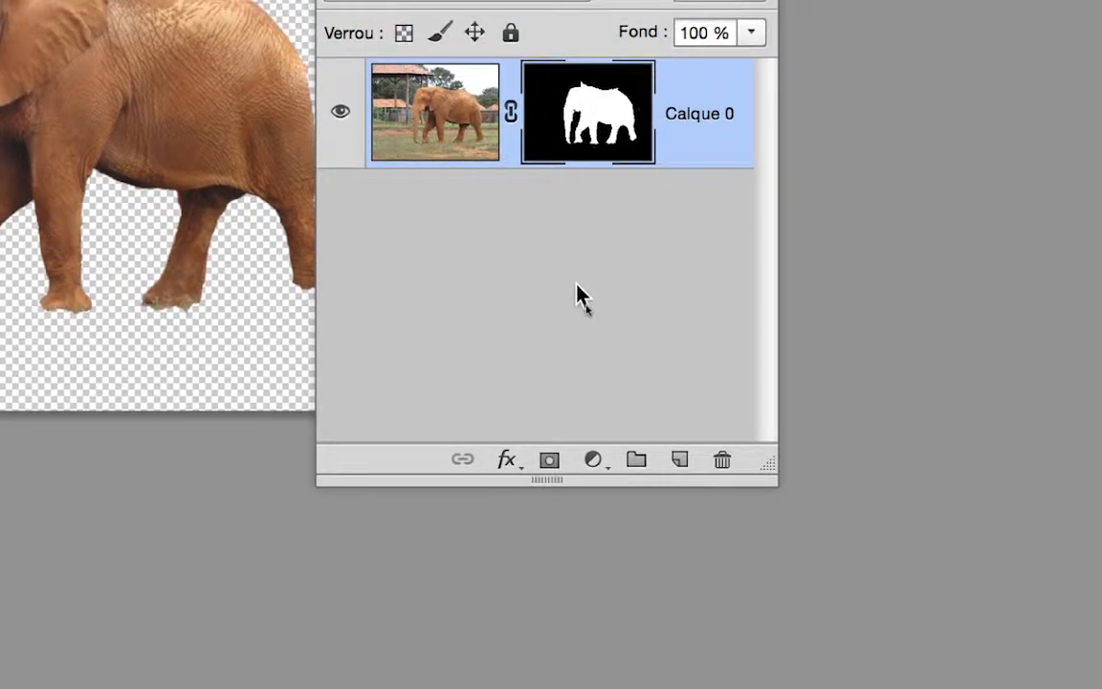
pyautogui.press('super+z')
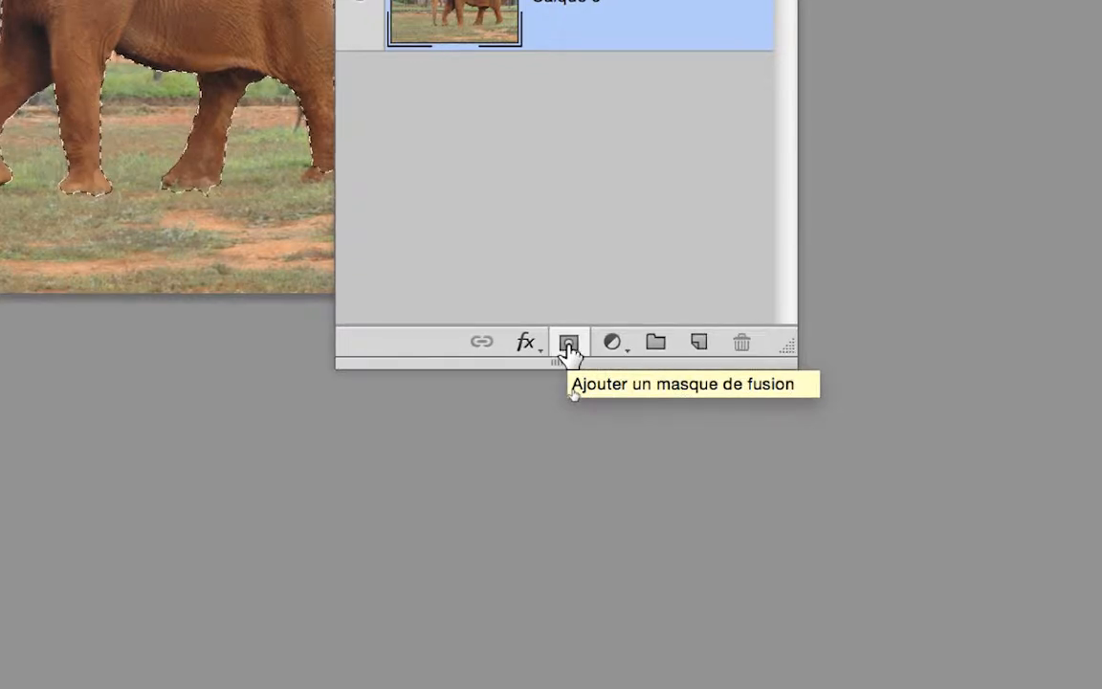
pyautogui.click(570, 350)
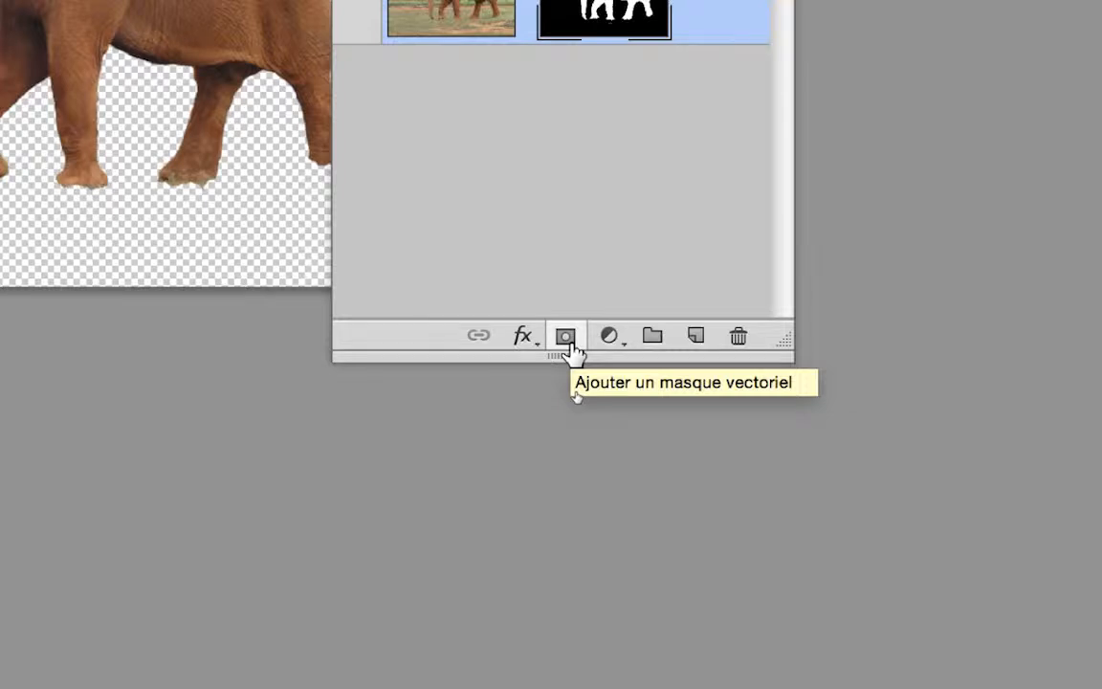
# Step: Add an empty vector mask to Calque 0 and delete it, confirming the removal
pyautogui.click(566, 337)
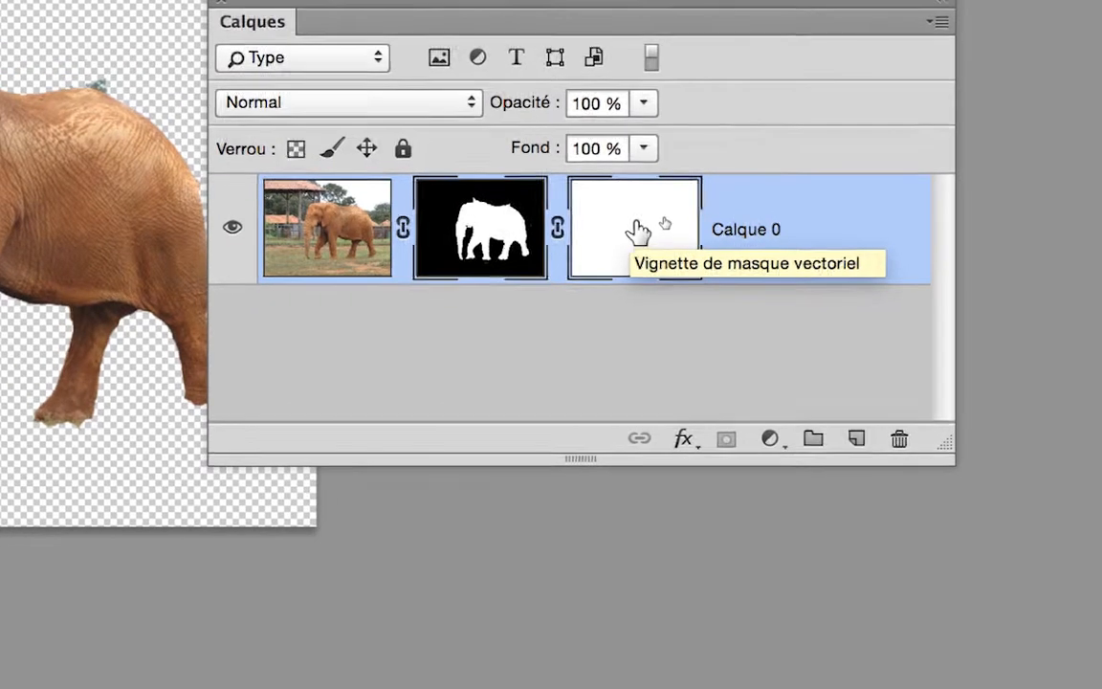
pyautogui.moveTo(634, 229); pyautogui.dragTo(719, 298)
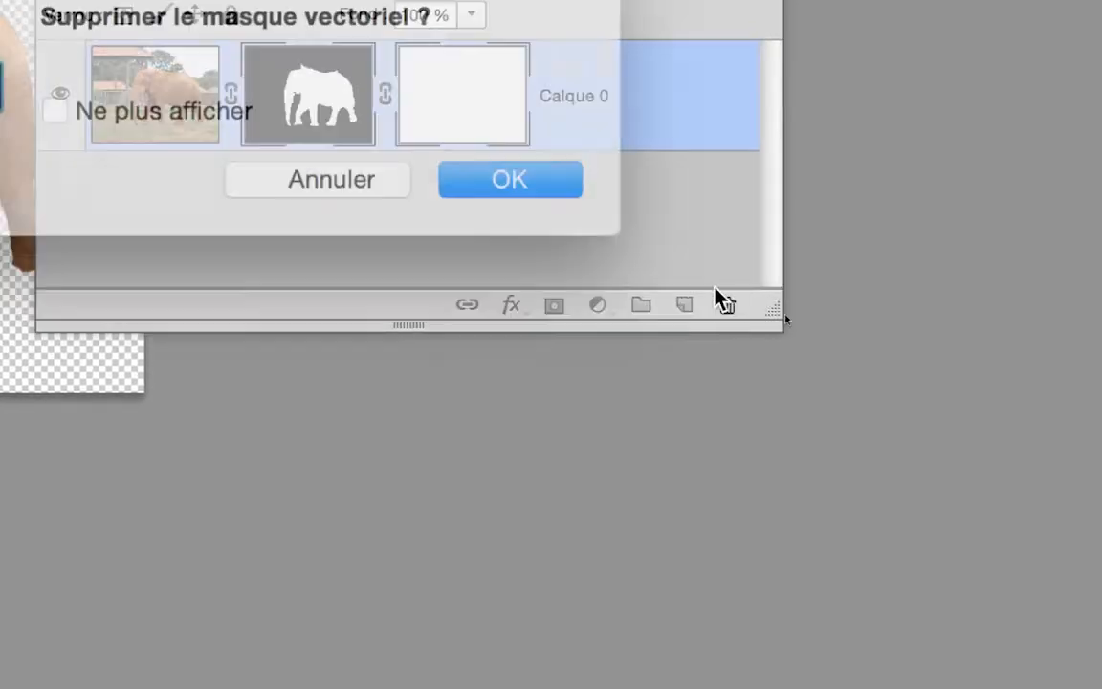
pyautogui.click(526, 175)
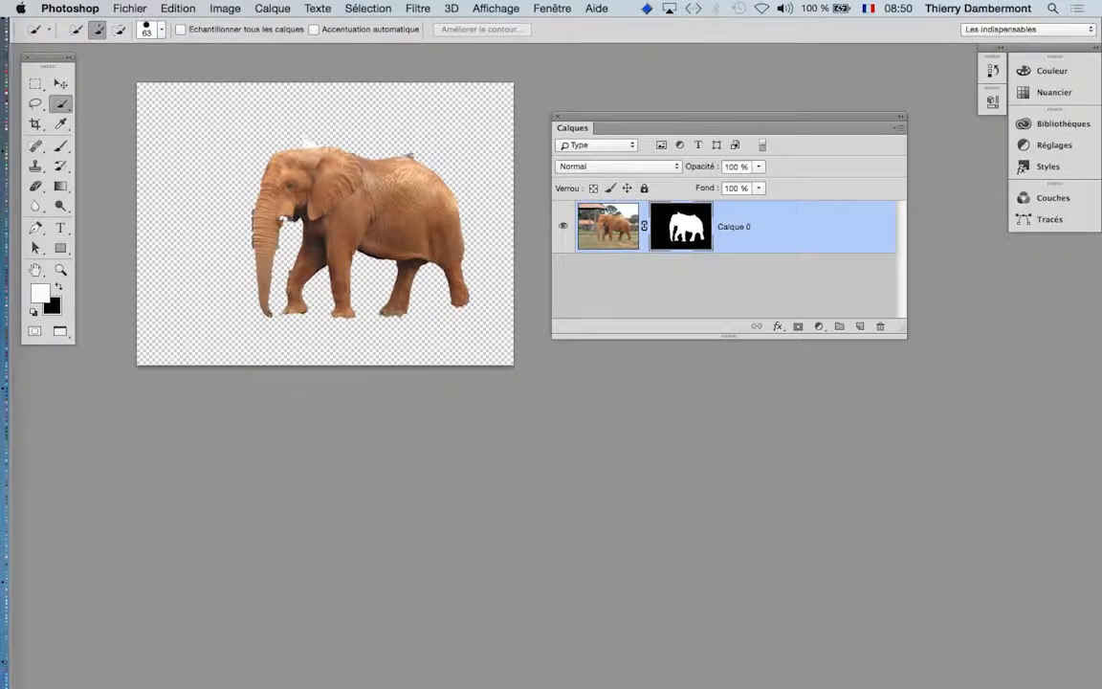
# Step: Start saving the masked image as a new file, with the quatrieme jour folder as destination
pyautogui.click(129, 8)
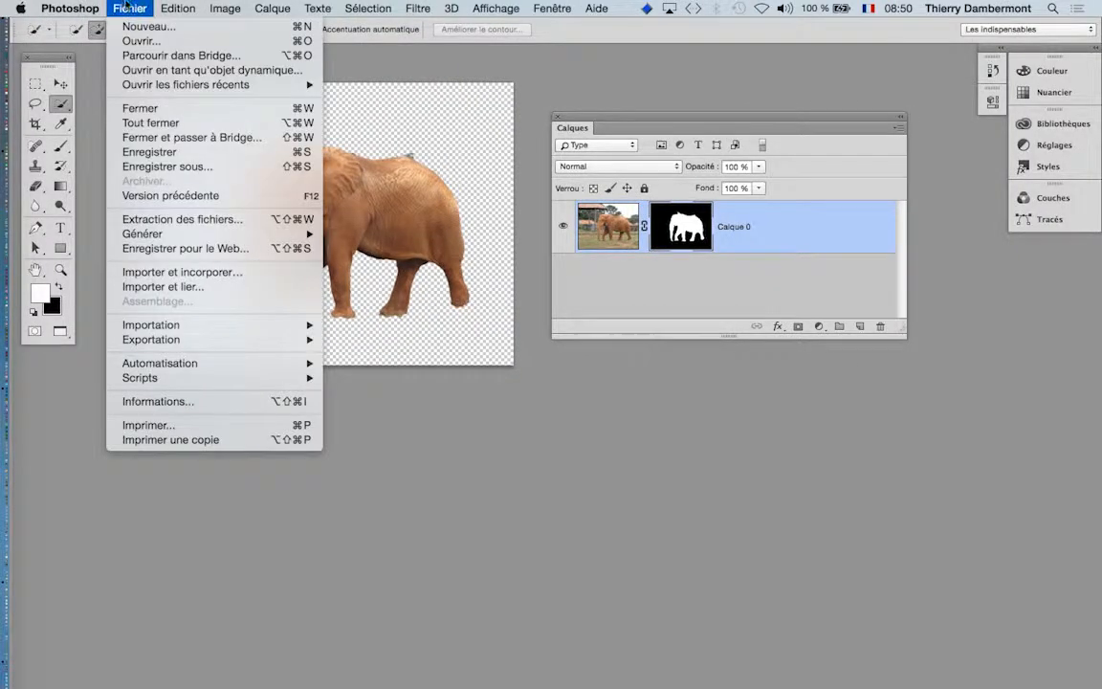
pyautogui.click(151, 167)
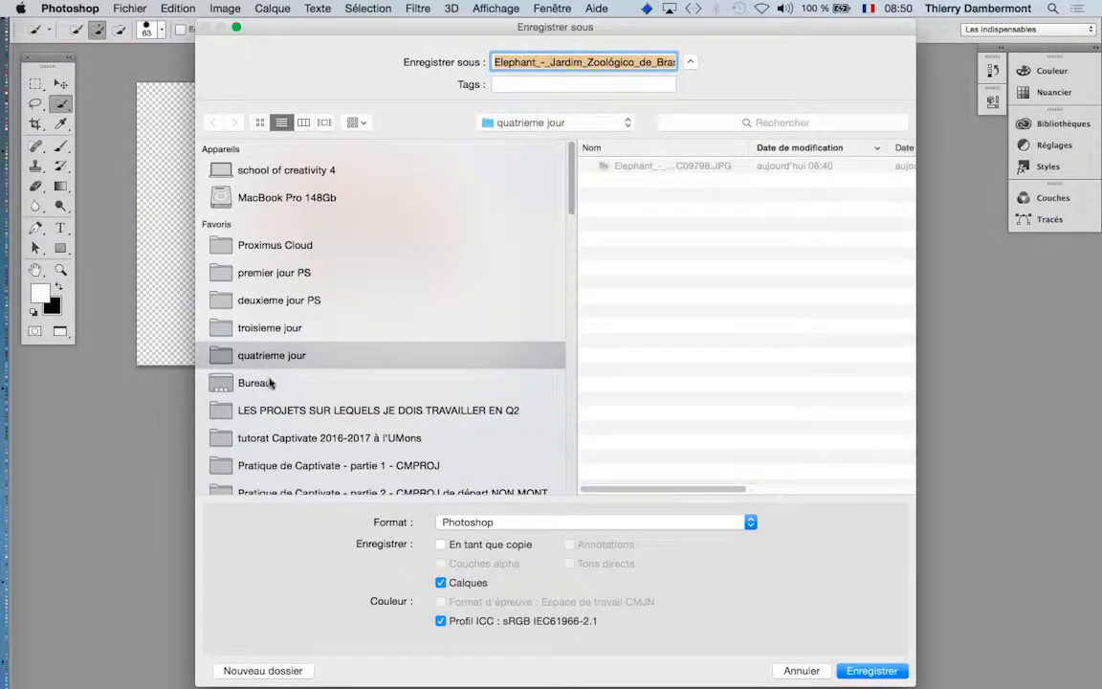
pyautogui.click(483, 385)
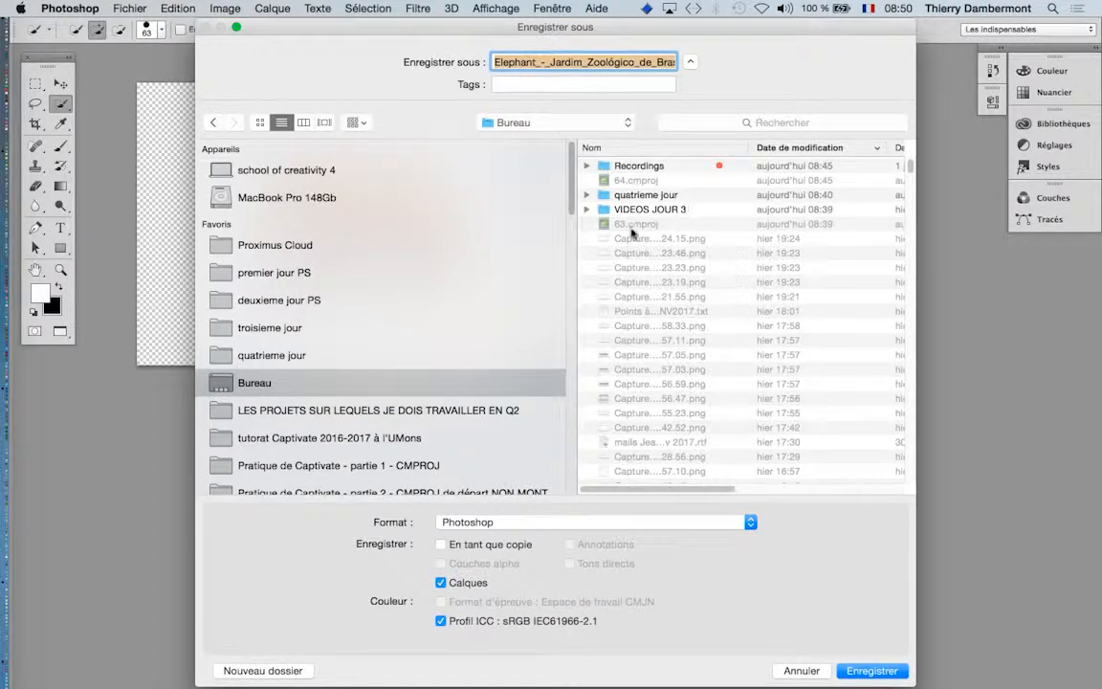
pyautogui.click(305, 356)
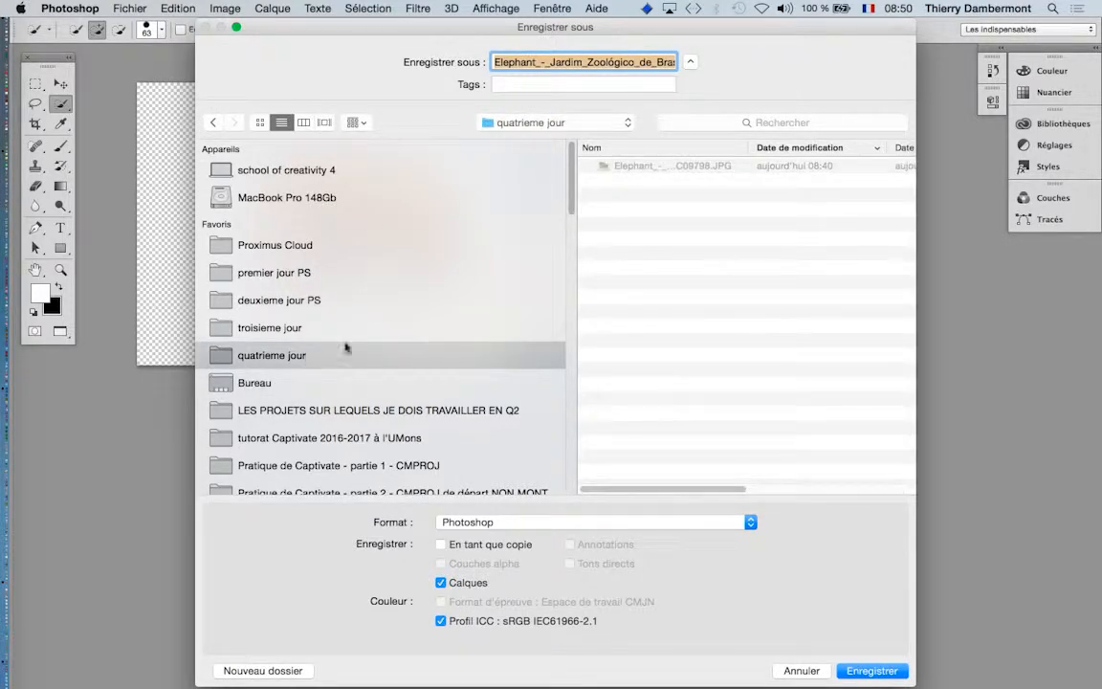
# Step: Save the file as Elephant-sans-decor.psd in Photoshop format with maximised compatibility, and shift the Calques palette away from the image
pyautogui.click(591, 61)
pyautogui.tripleClick(556, 61)
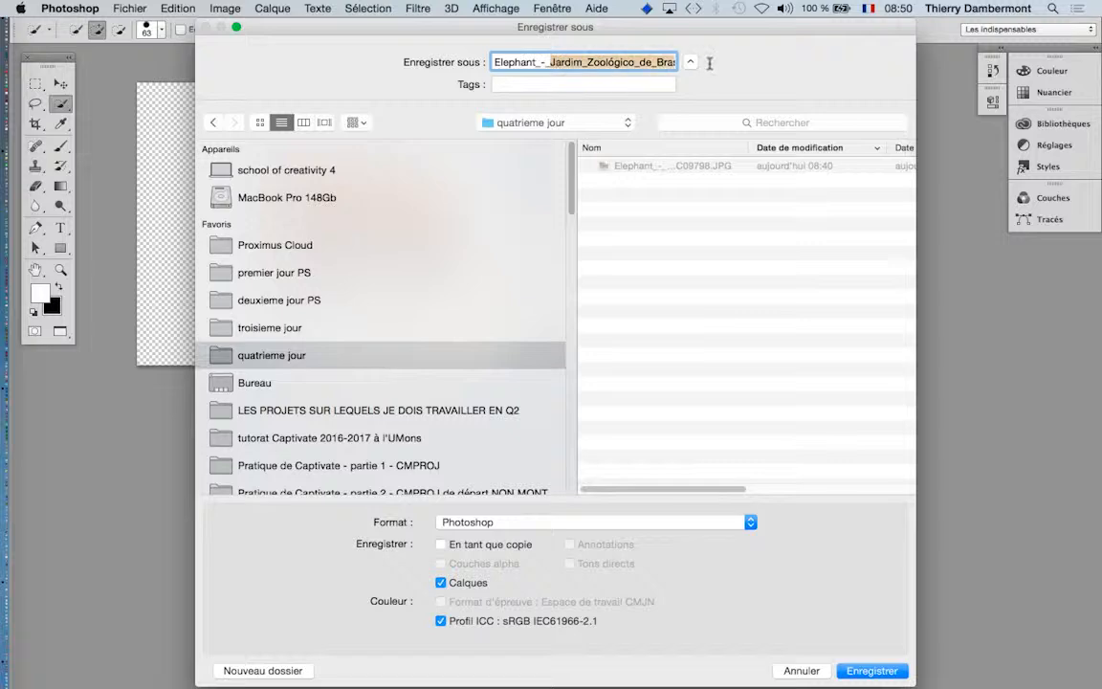
pyautogui.press('BackSpace')
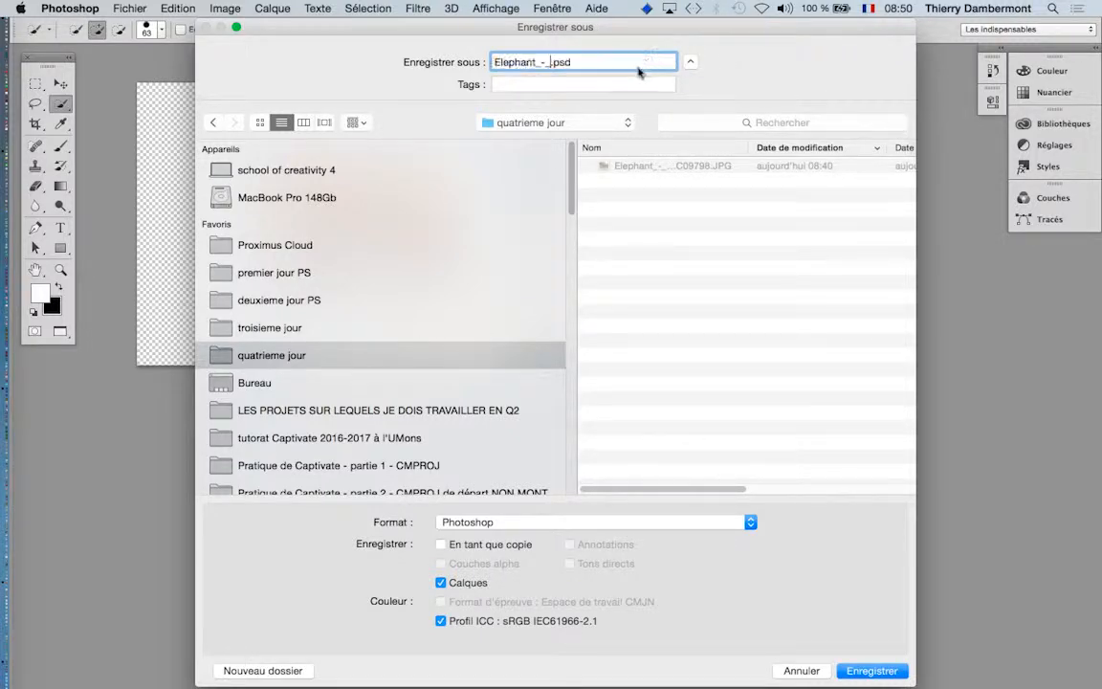
pyautogui.press('BackSpace')
pyautogui.press('BackSpace')
pyautogui.press('BackSpace')
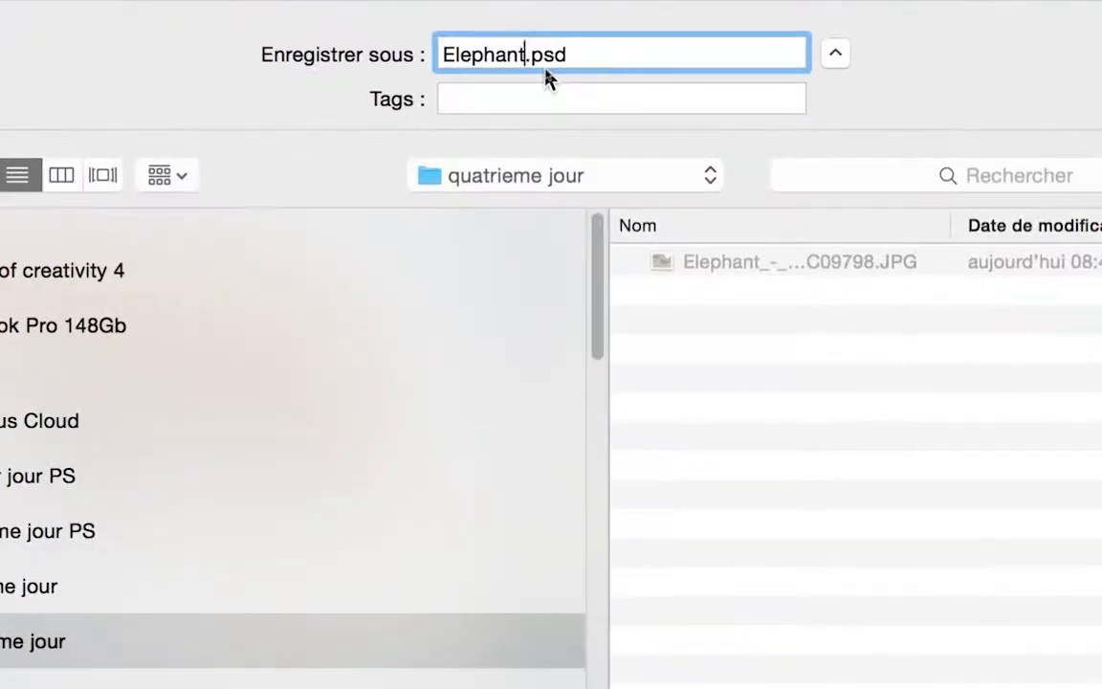
pyautogui.write('-sans-decor')
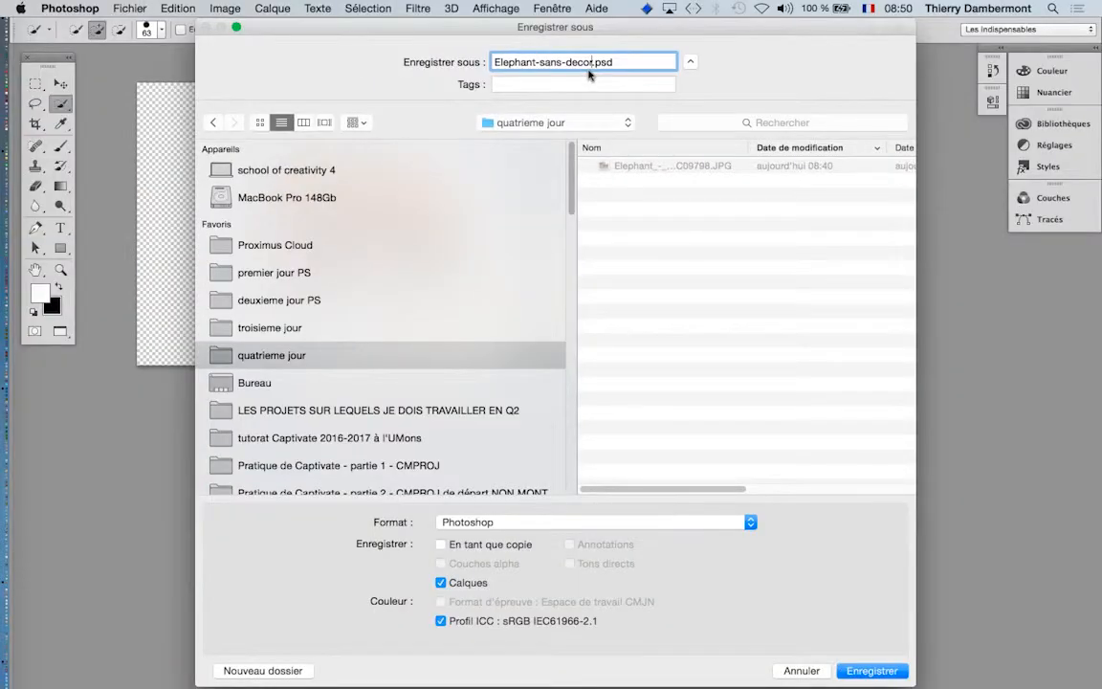
pyautogui.click(872, 670)
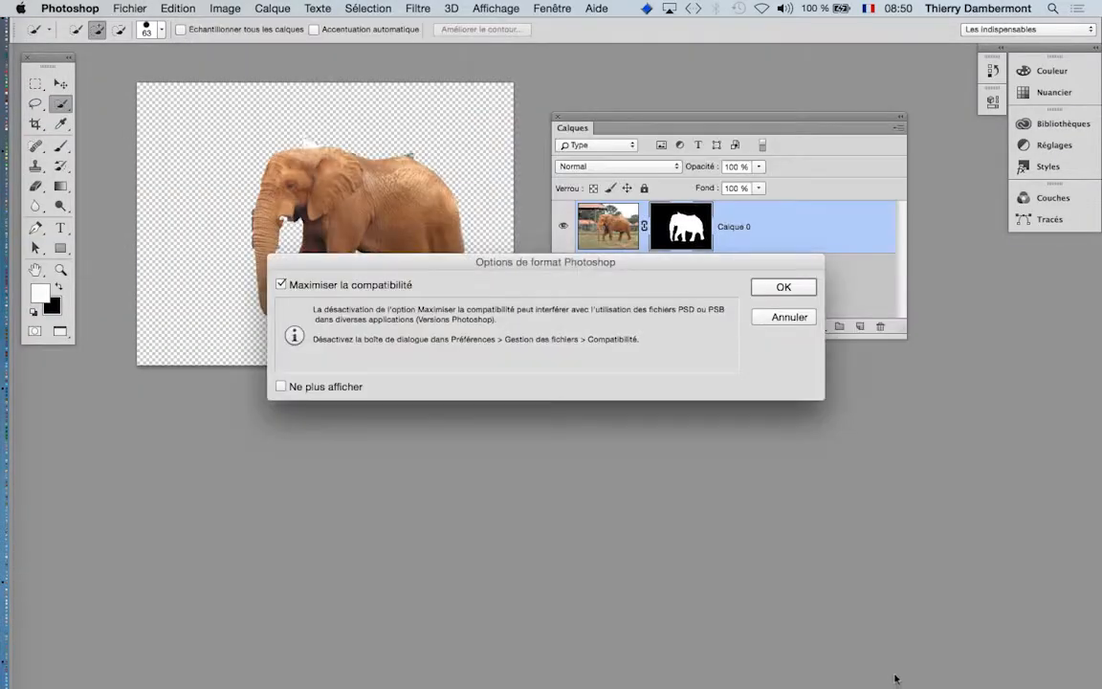
pyautogui.click(788, 288)
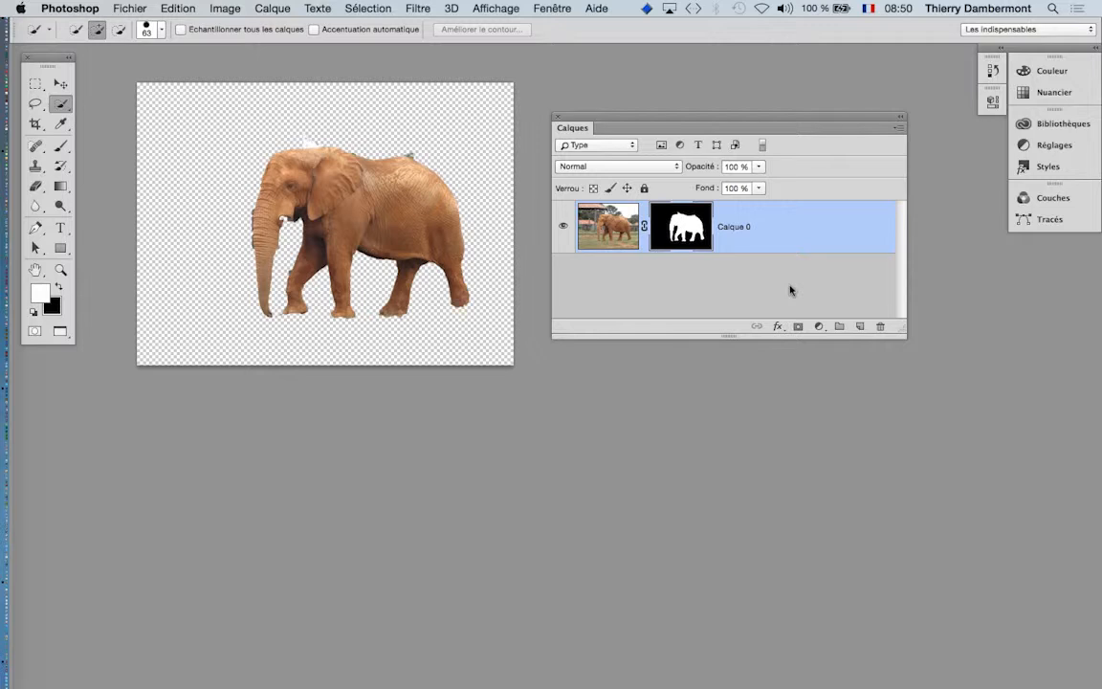
pyautogui.moveTo(677, 121); pyautogui.dragTo(721, 116)
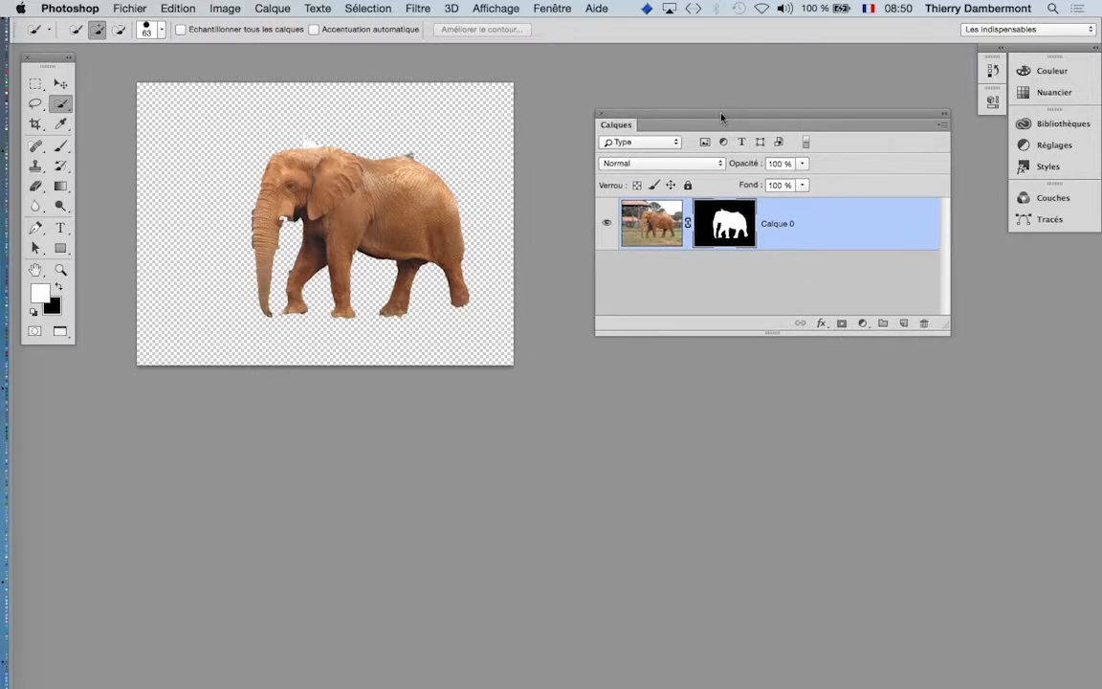